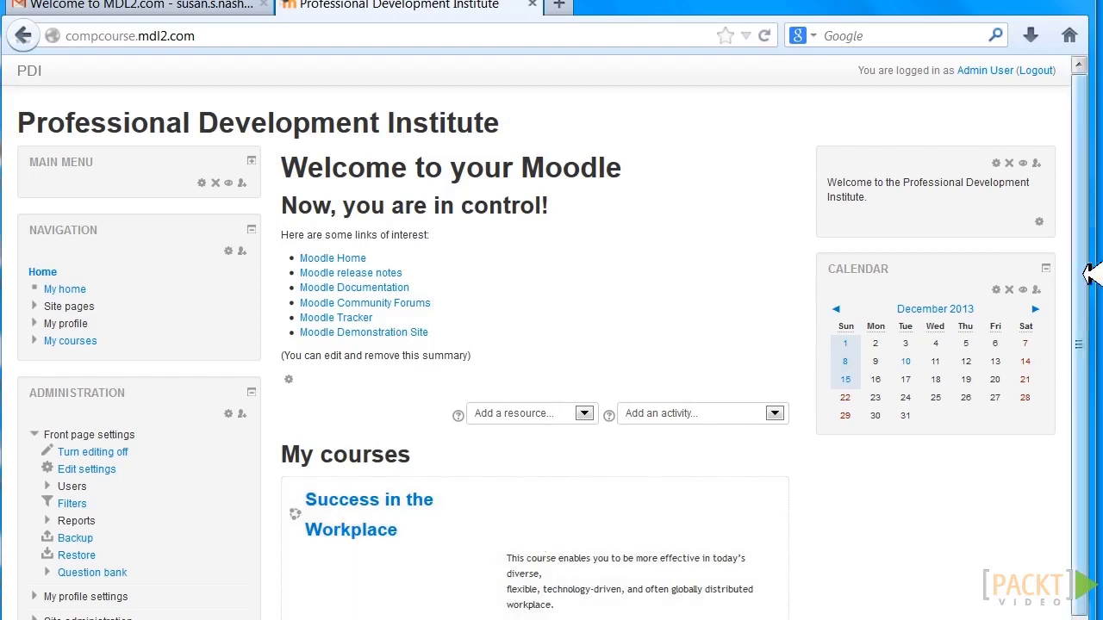
Open the Manage portfolios page from the portfolio plugins in site administration
{"action": "left_click_drag", "start_coordinate": [1087, 274], "coordinate": [1090, 411]}
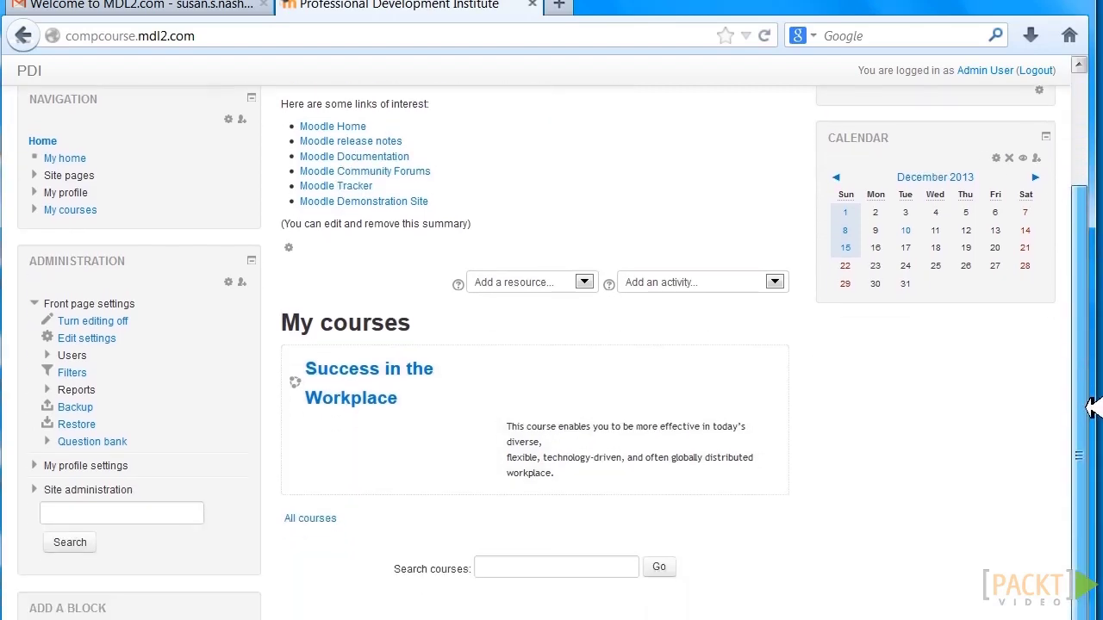
{"action": "left_click", "coordinate": [114, 489]}
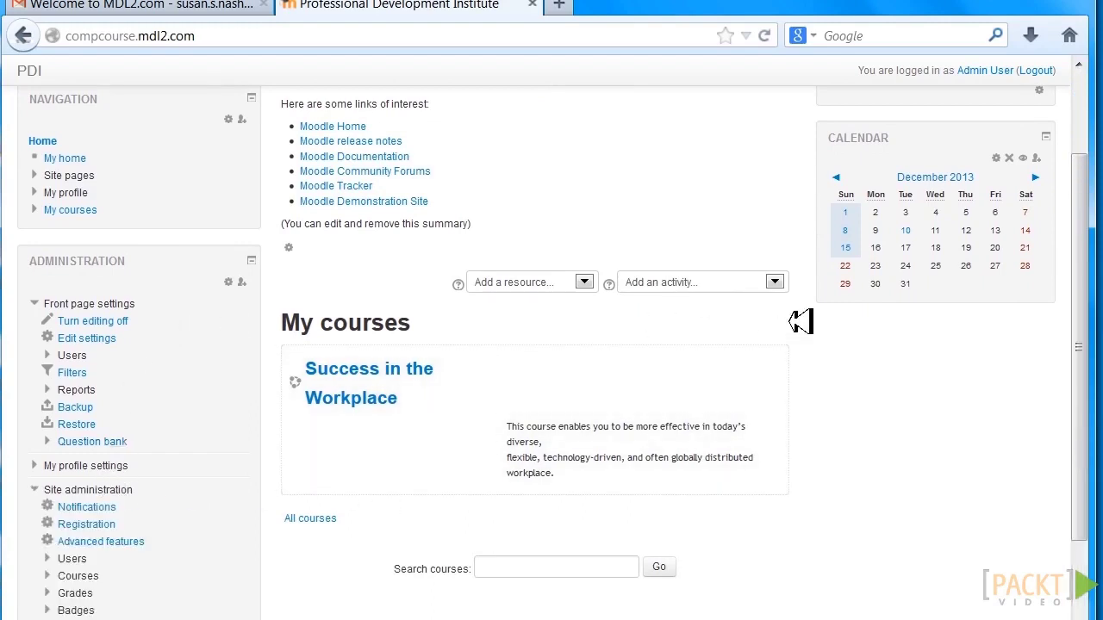
{"action": "left_click_drag", "start_coordinate": [1083, 216], "coordinate": [1089, 293]}
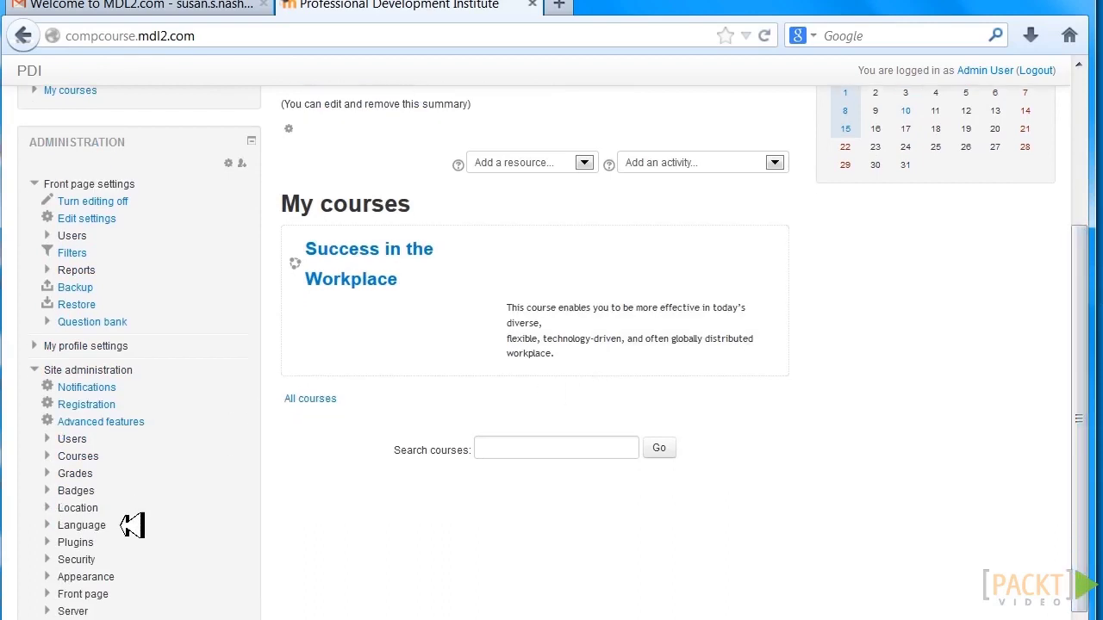
{"action": "left_click", "coordinate": [91, 542]}
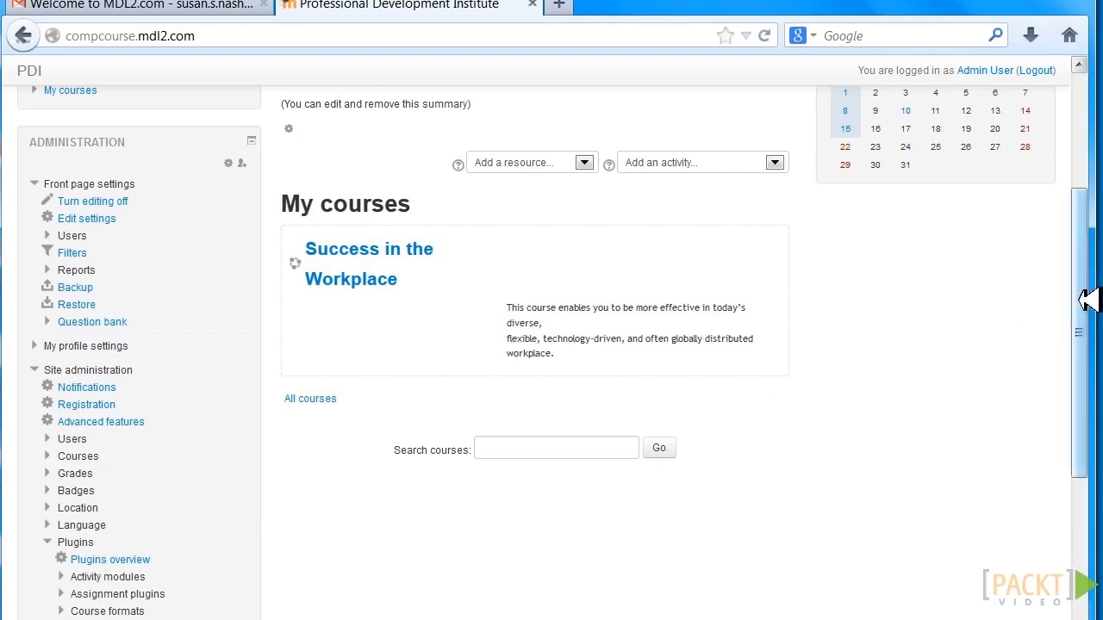
{"action": "scroll", "coordinate": [1090, 334], "scroll_direction": "down", "scroll_amount": 1}
{"action": "scroll", "coordinate": [1090, 334], "scroll_direction": "down", "scroll_amount": 3}
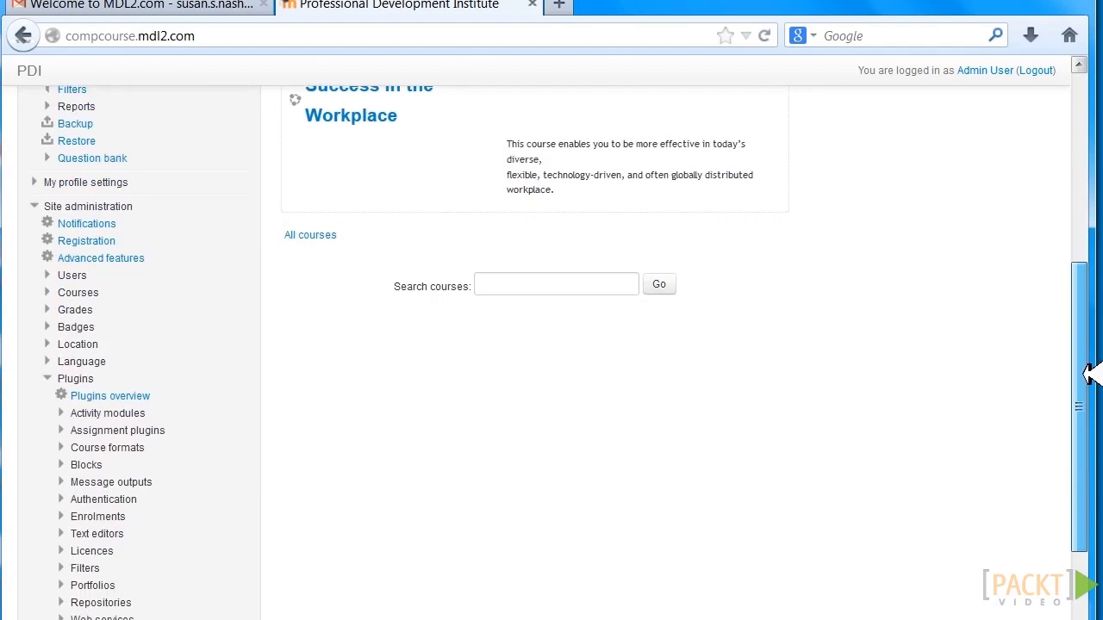
{"action": "left_click", "coordinate": [115, 584]}
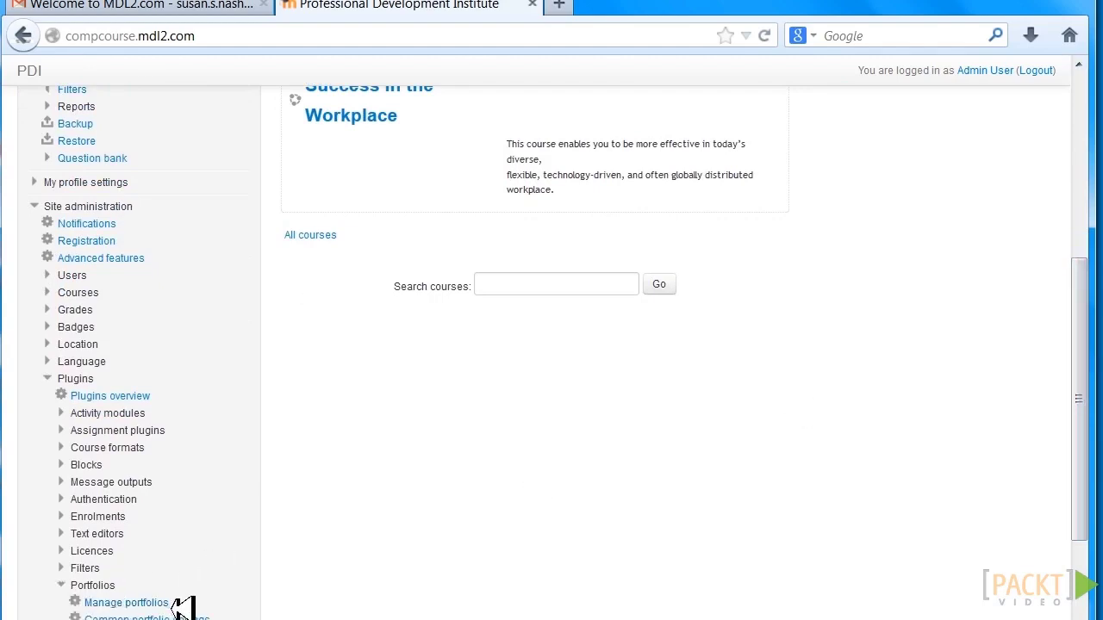
{"action": "left_click", "coordinate": [149, 604]}
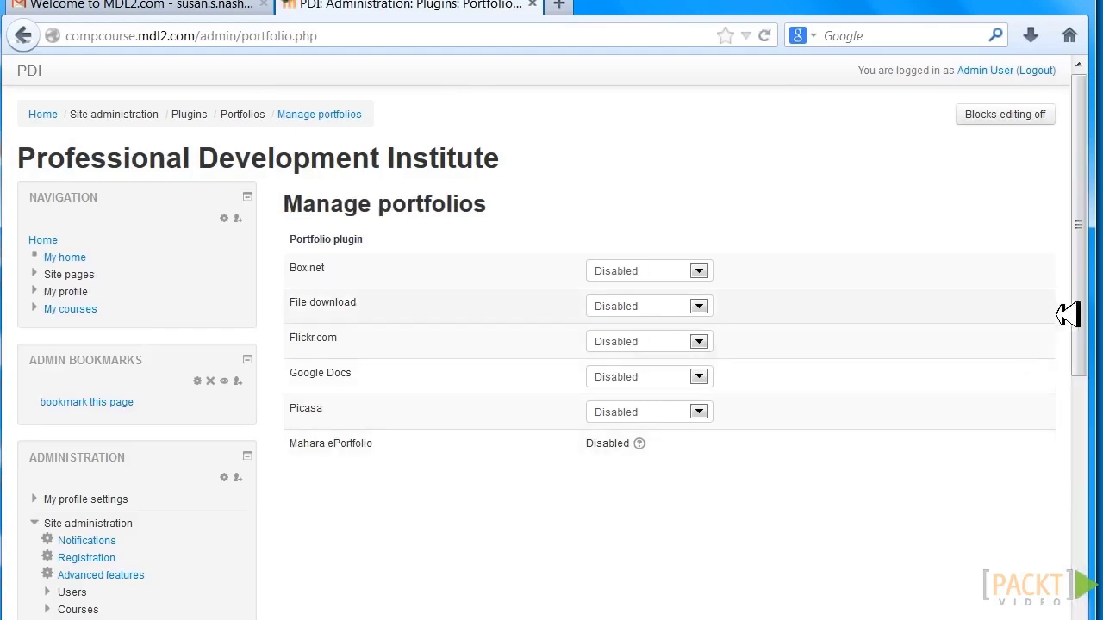
Examine the availability options for the Picasa portfolio plugin and the help for the Mahara ePortfolio status
{"action": "scroll", "coordinate": [1090, 310], "scroll_direction": "down", "scroll_amount": 2}
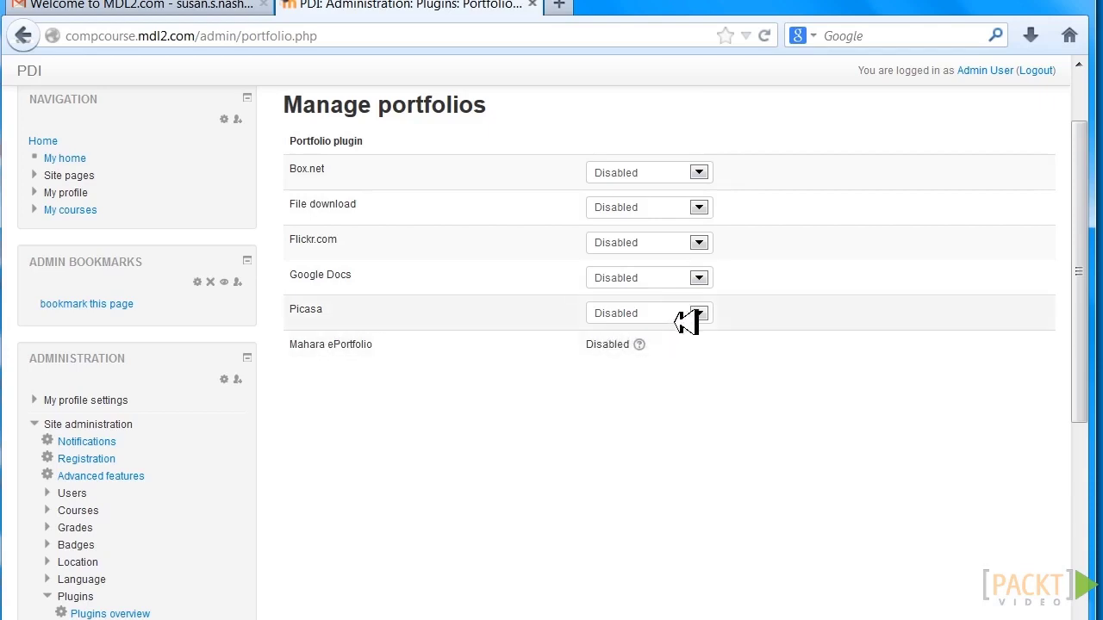
{"action": "left_click", "coordinate": [700, 313]}
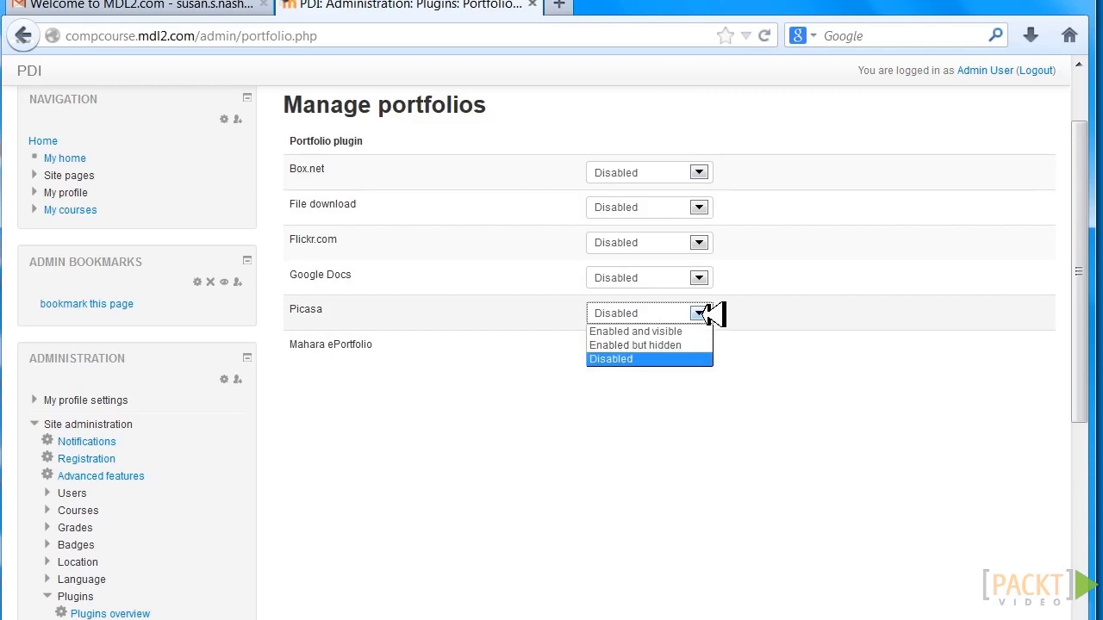
{"action": "left_click", "coordinate": [701, 314]}
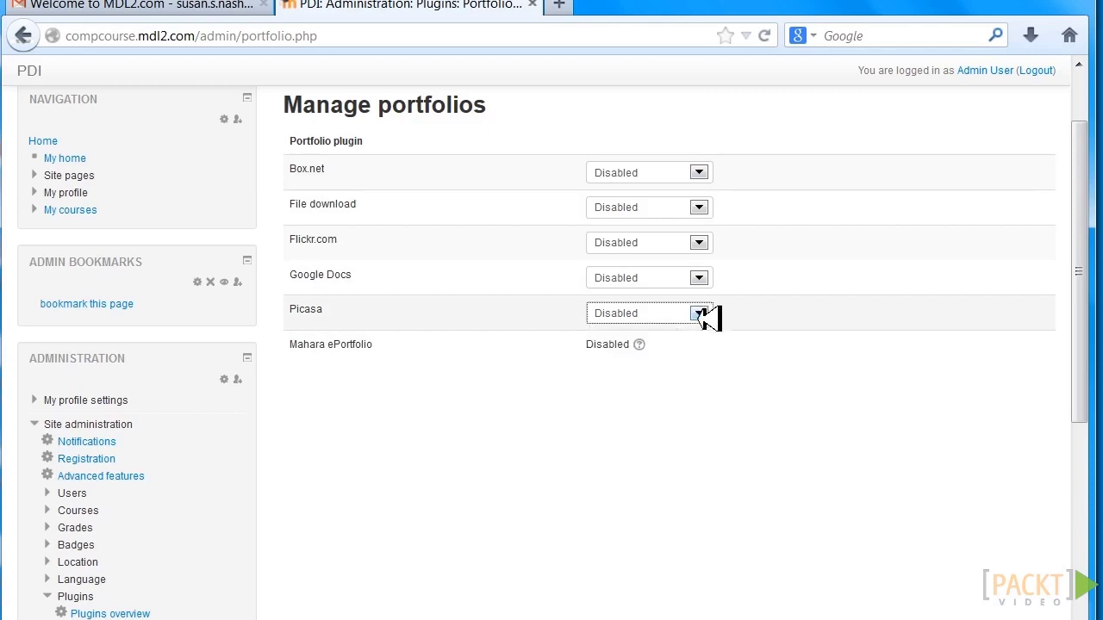
{"action": "left_click", "coordinate": [642, 344]}
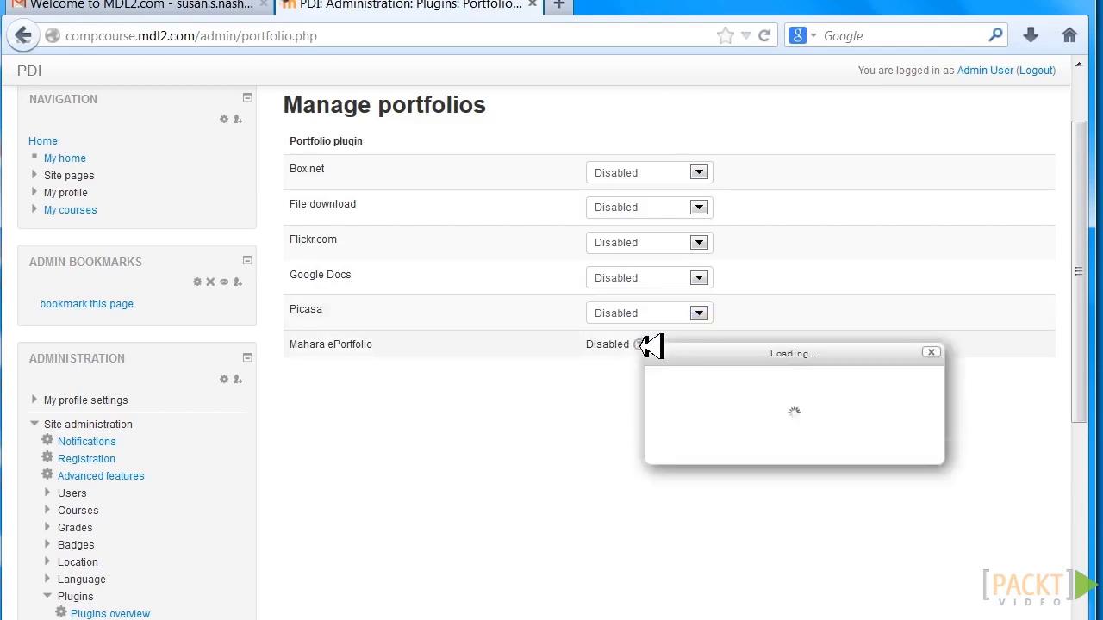
{"action": "left_click", "coordinate": [569, 410]}
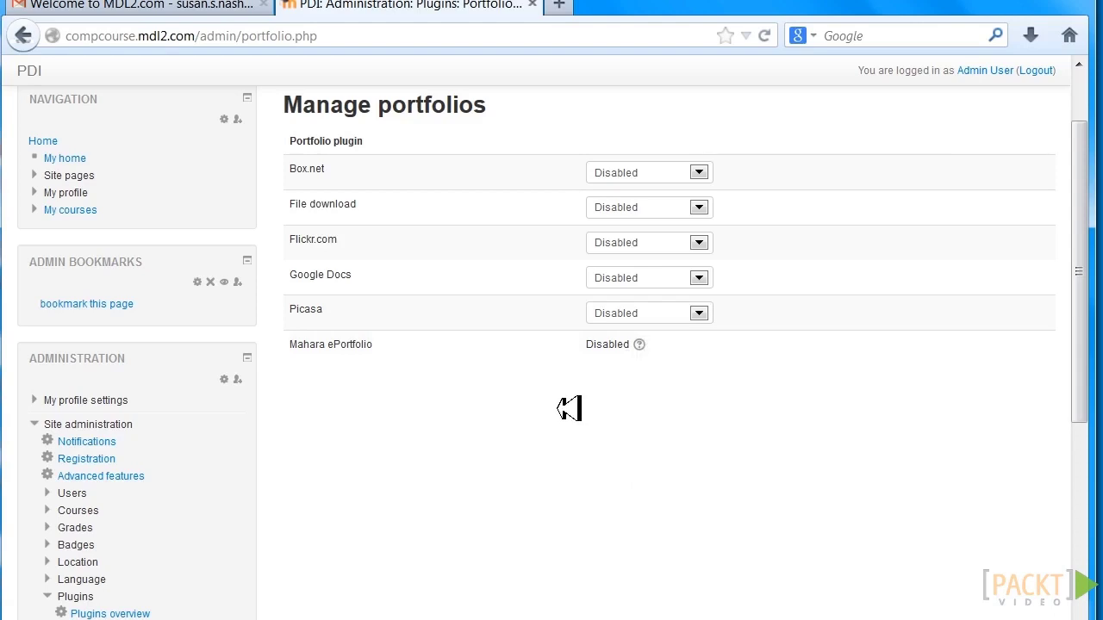
Examine the availability options for the File download, Flickr.com and Google Docs portfolio plugins without changing them
{"action": "left_click", "coordinate": [633, 200]}
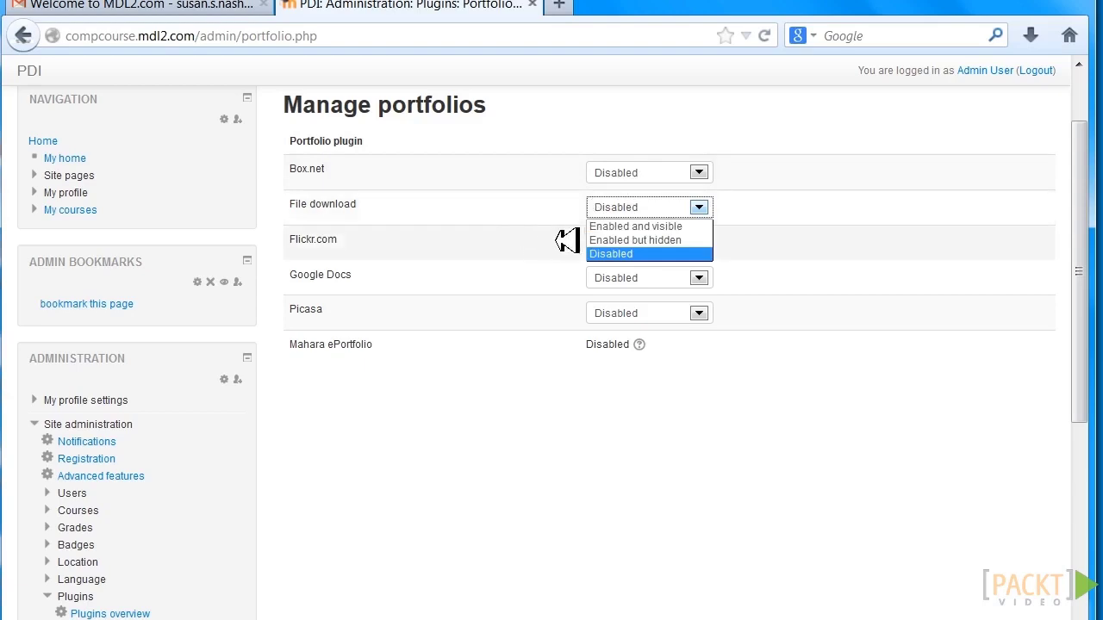
{"action": "left_click", "coordinate": [734, 250]}
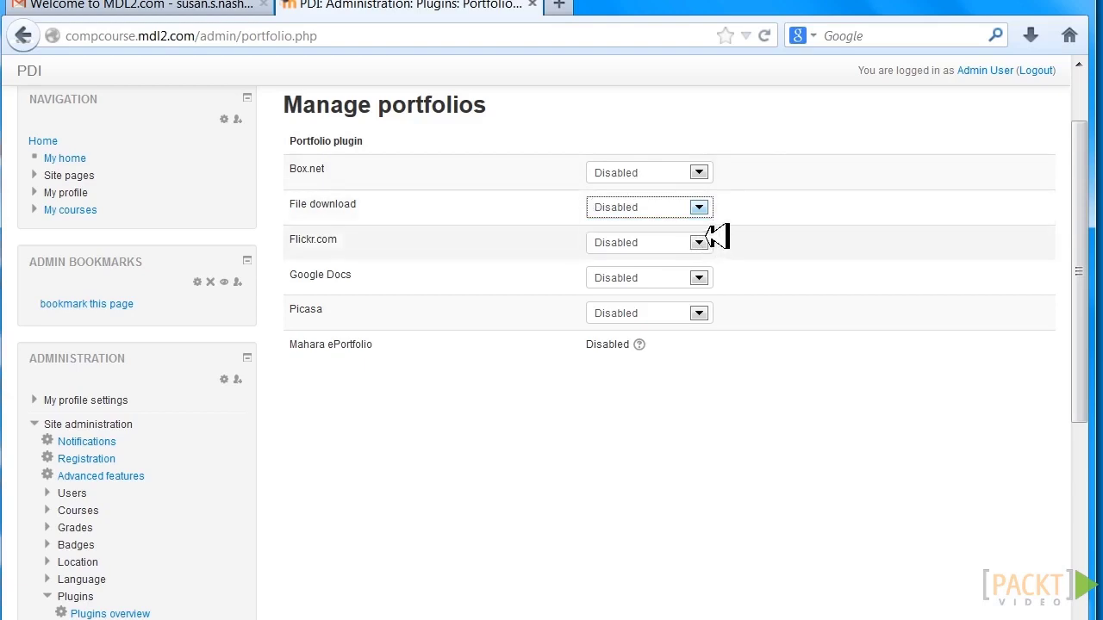
{"action": "left_click", "coordinate": [700, 241]}
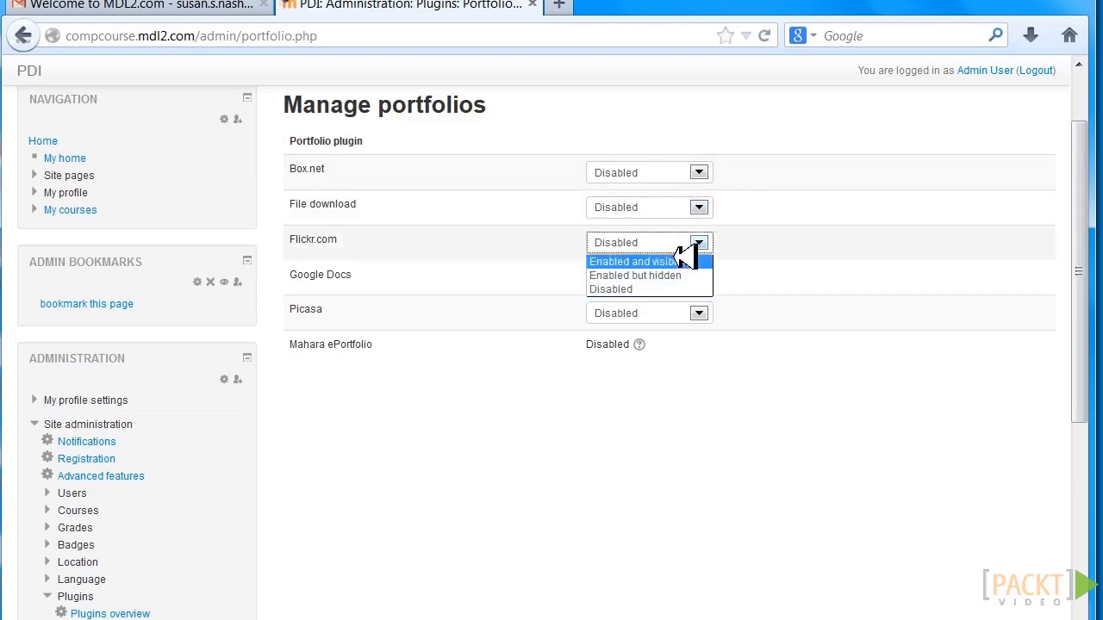
{"action": "left_click", "coordinate": [820, 245]}
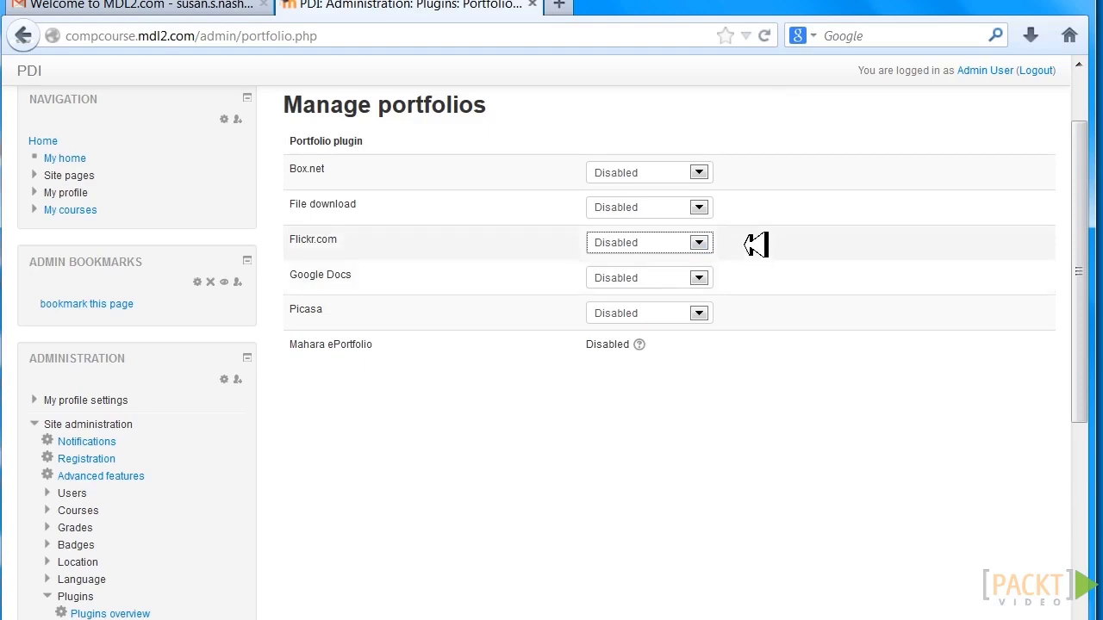
{"action": "left_click", "coordinate": [700, 279]}
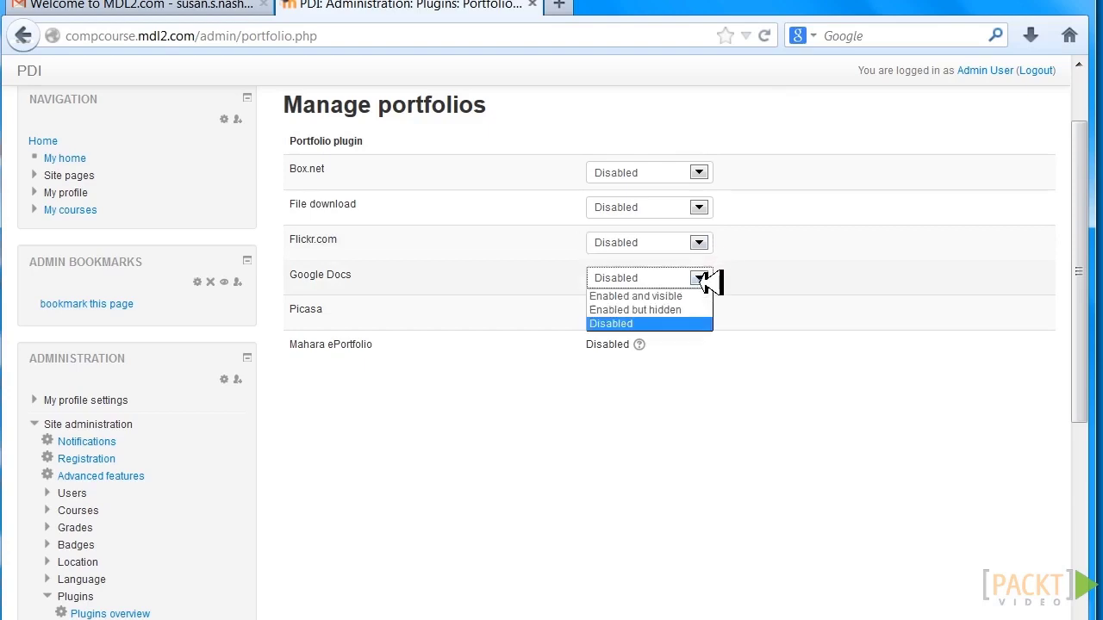
{"action": "left_click", "coordinate": [783, 294]}
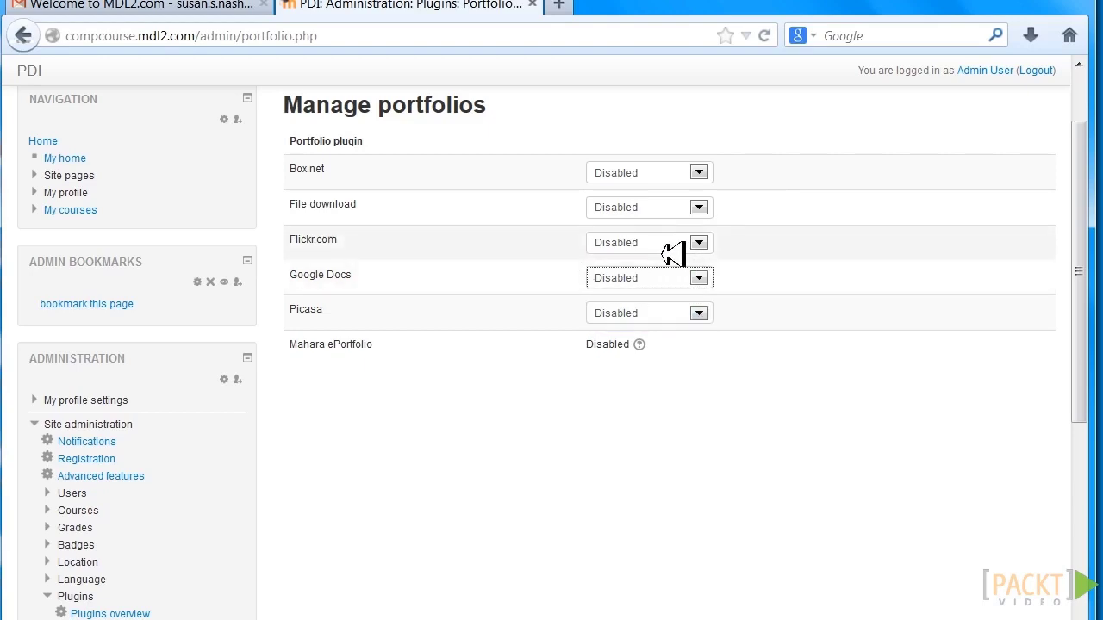
{"action": "left_click", "coordinate": [707, 207]}
{"action": "left_click", "coordinate": [708, 207]}
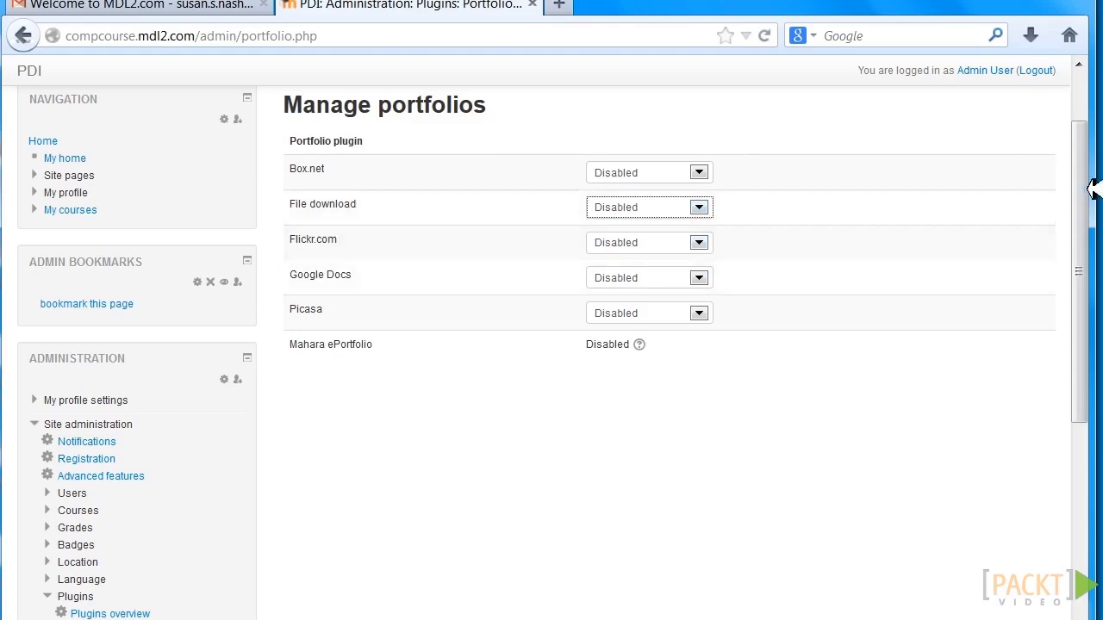
Open the Workshop settings from the activity modules plugins in site administration
{"action": "left_click_drag", "start_coordinate": [1090, 192], "coordinate": [1090, 145]}
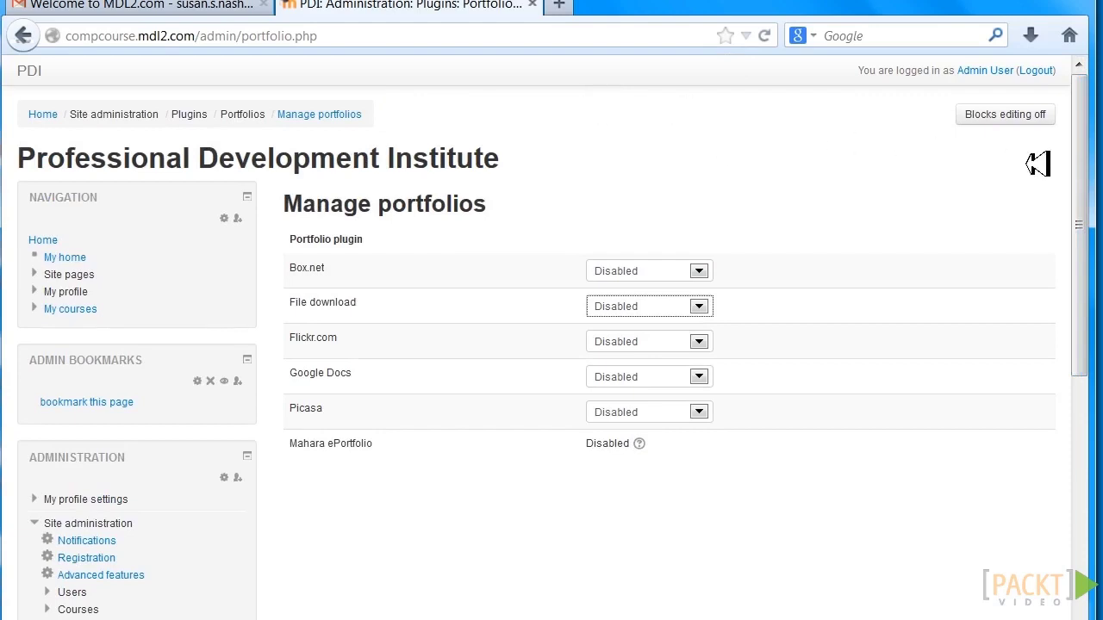
{"action": "left_click_drag", "start_coordinate": [1091, 167], "coordinate": [1090, 278]}
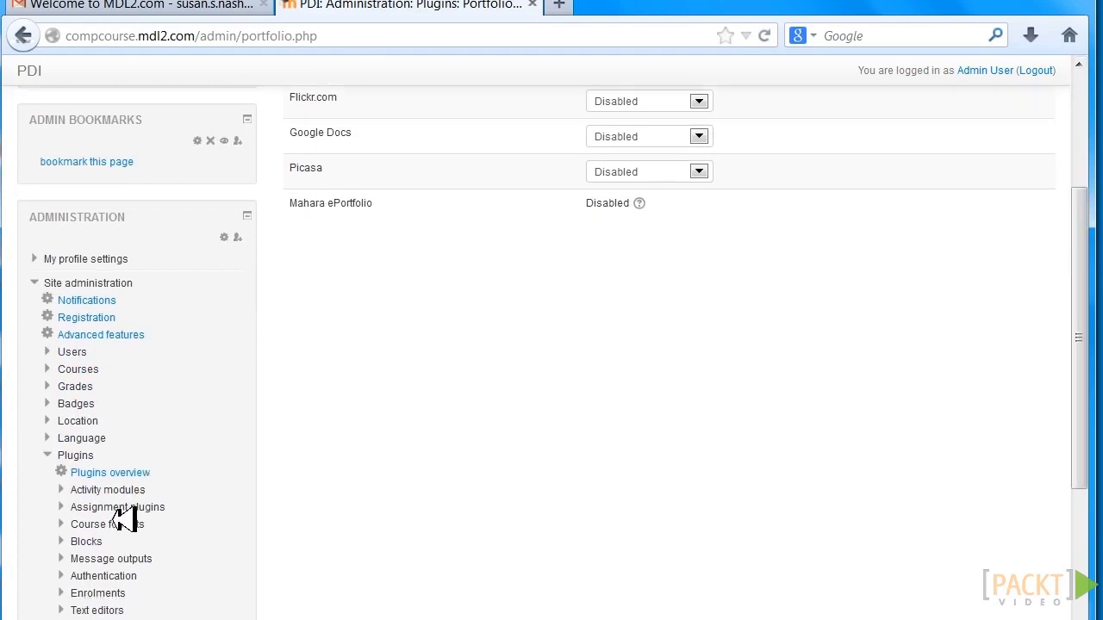
{"action": "left_click", "coordinate": [99, 489]}
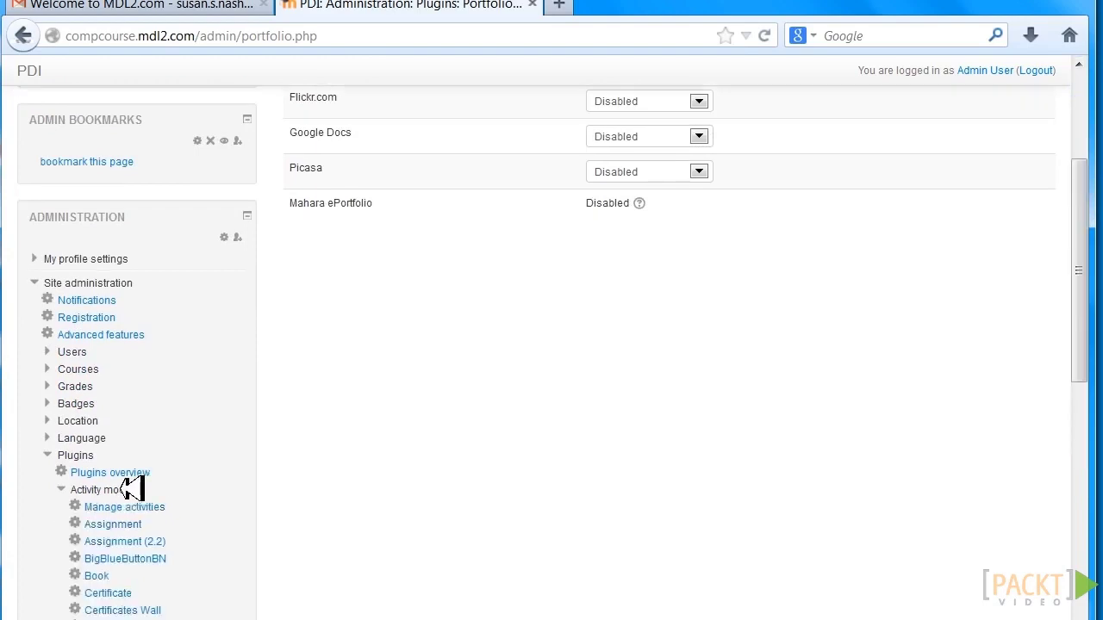
{"action": "left_click_drag", "start_coordinate": [1092, 276], "coordinate": [1087, 431]}
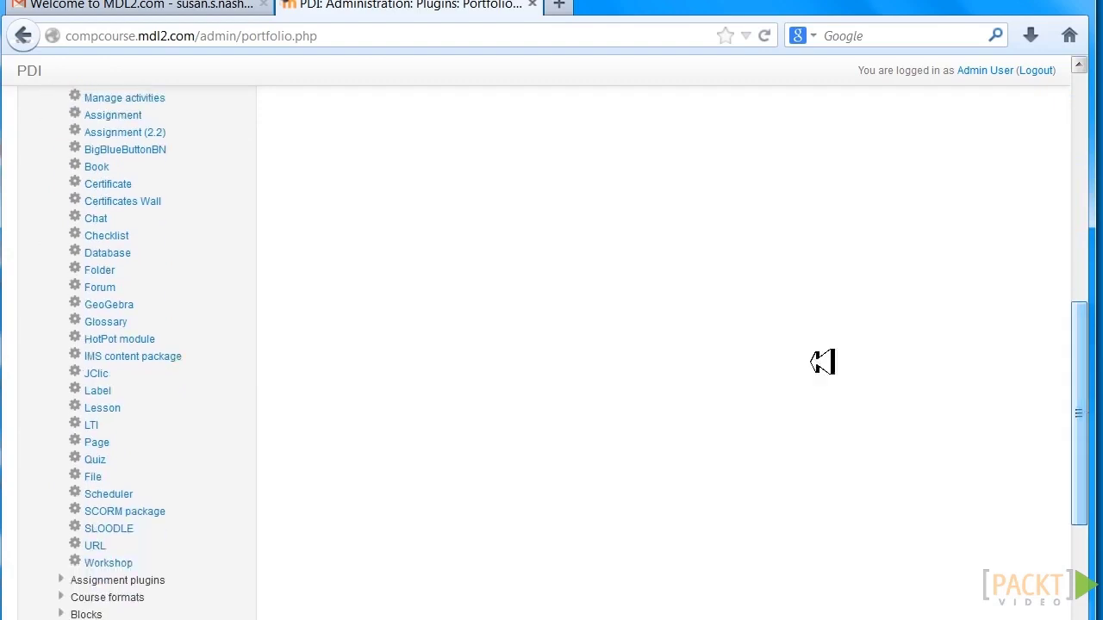
{"action": "left_click", "coordinate": [110, 563]}
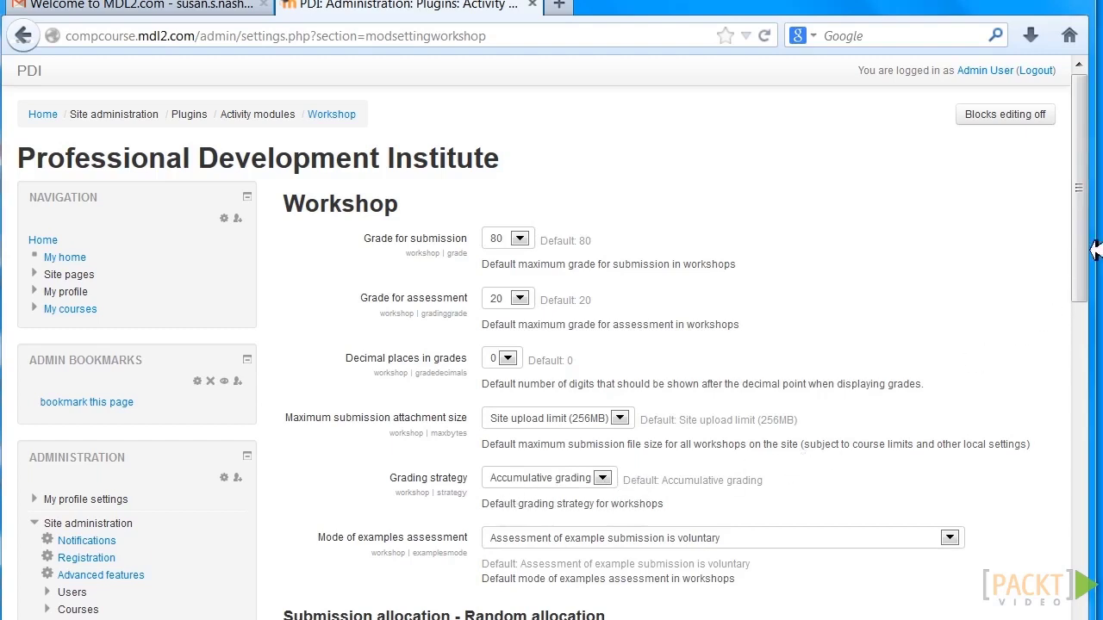
Review the site-wide Workshop defaults, including the choices for the mode of examples assessment
{"action": "scroll", "coordinate": [1084, 295], "scroll_direction": "down", "scroll_amount": 3}
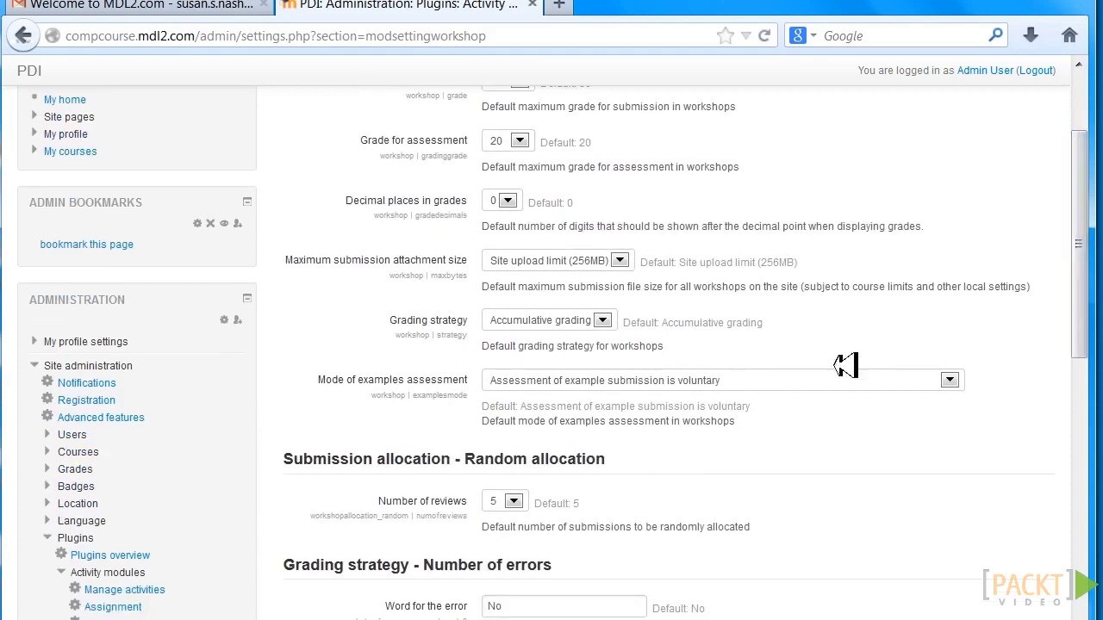
{"action": "left_click", "coordinate": [953, 380]}
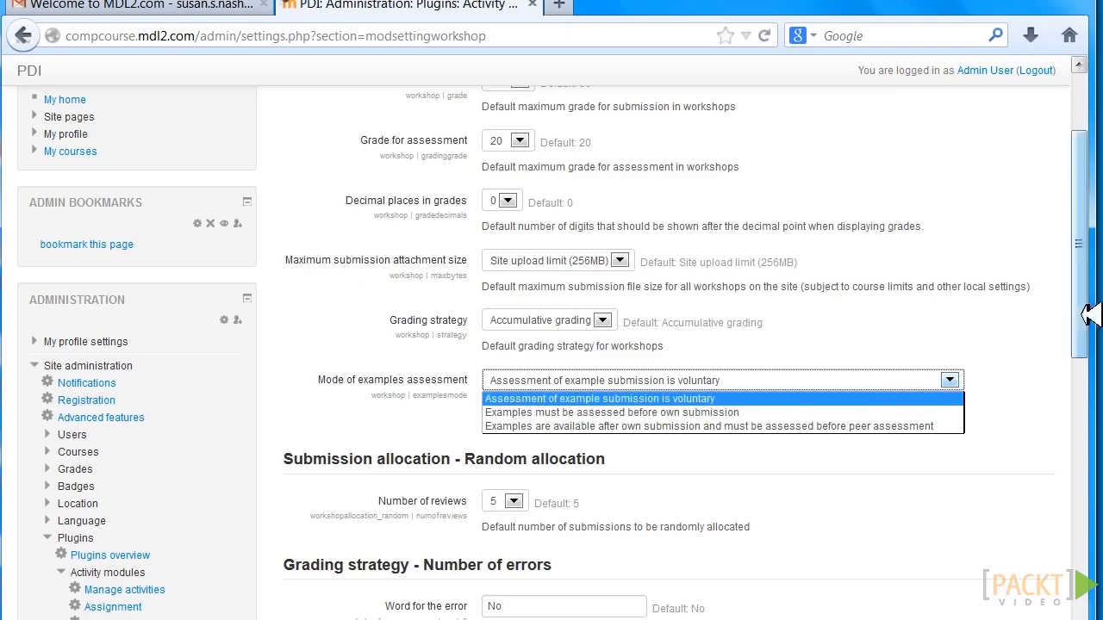
{"action": "scroll", "coordinate": [1092, 355], "scroll_direction": "down", "scroll_amount": 4}
{"action": "scroll", "coordinate": [1092, 355], "scroll_direction": "down", "scroll_amount": 1}
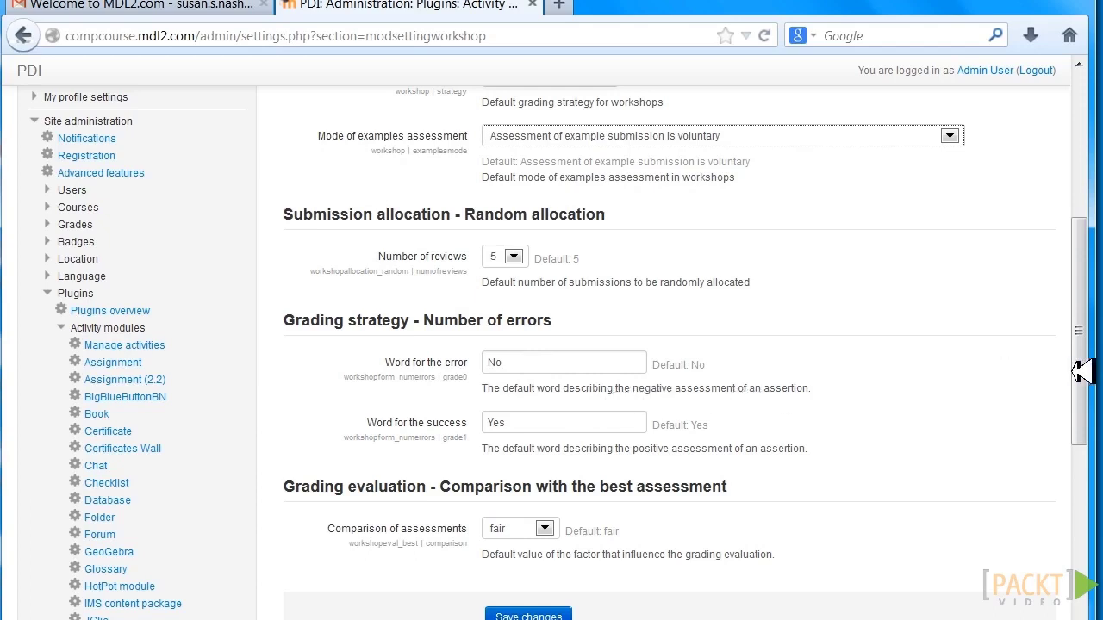
{"action": "left_click_drag", "start_coordinate": [1079, 370], "coordinate": [1091, 237]}
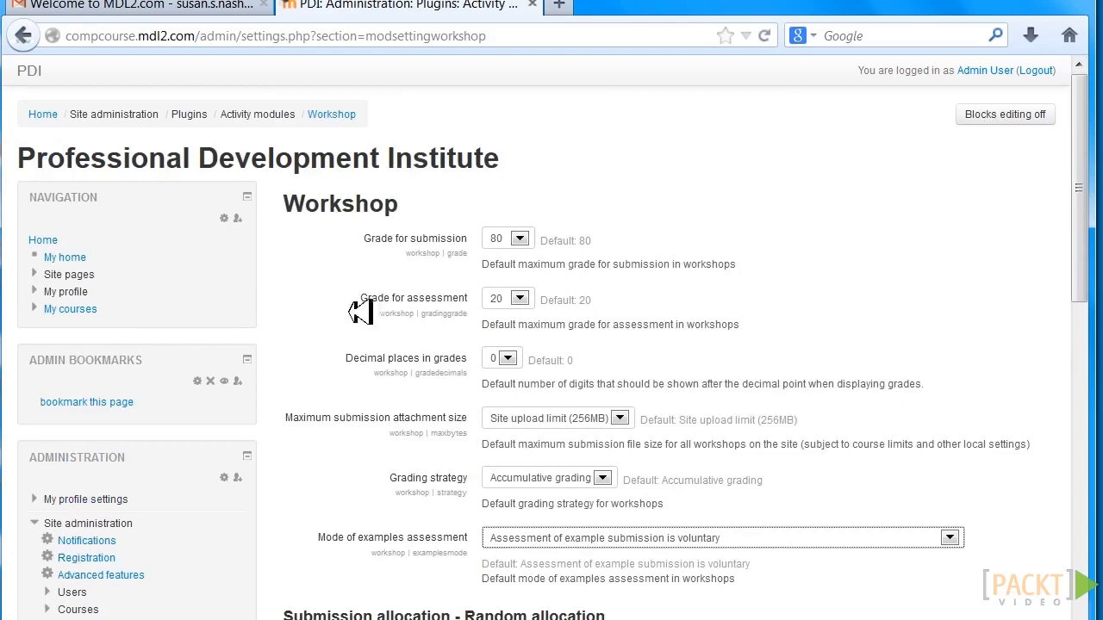
Open the Success in the Workplace course and turn its editing mode on
{"action": "left_click", "coordinate": [86, 310]}
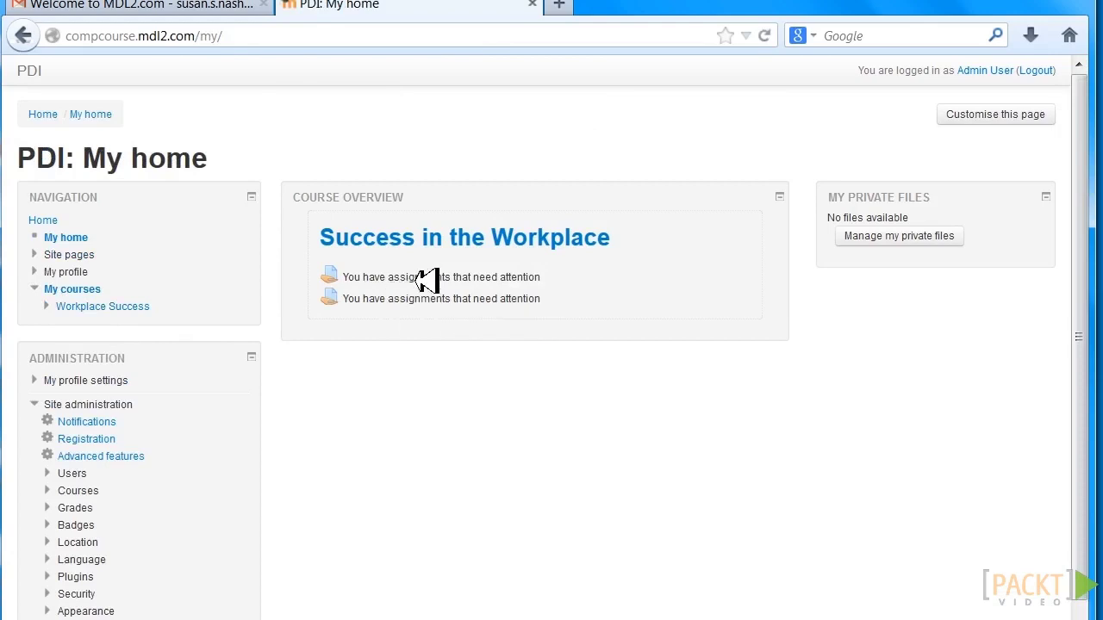
{"action": "left_click", "coordinate": [441, 238]}
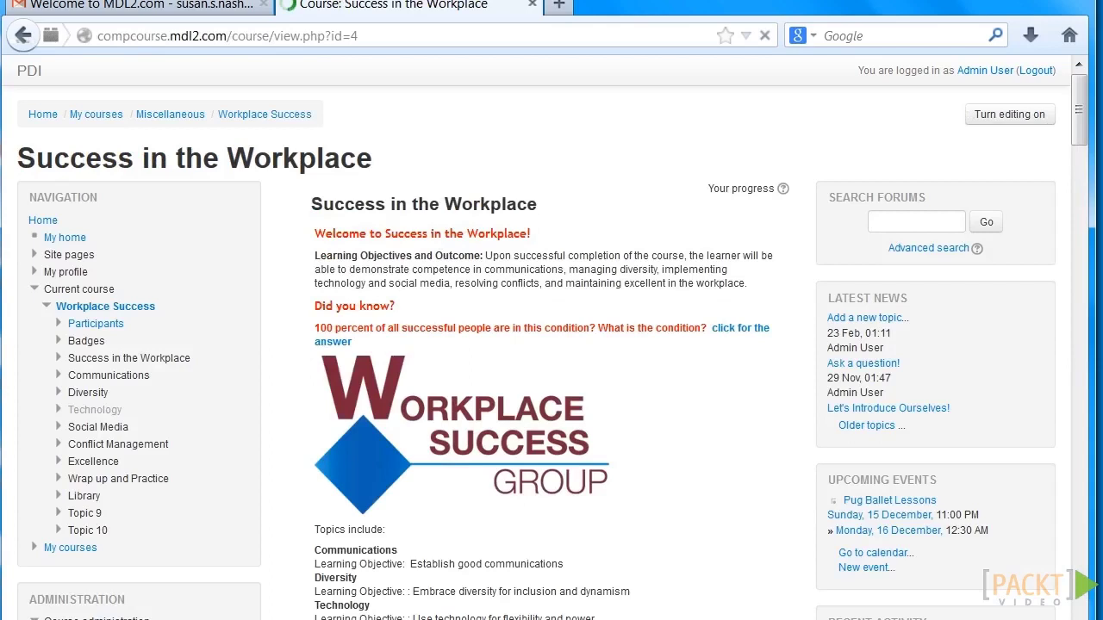
{"action": "left_click", "coordinate": [1042, 113]}
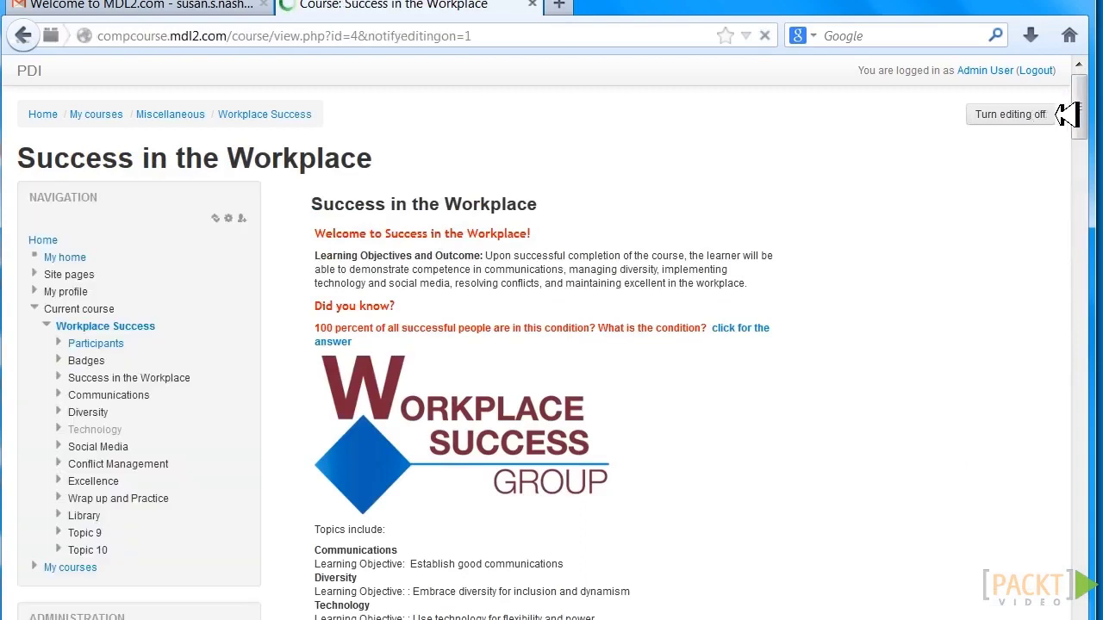
Start adding a new Workshop activity to the course section just above Communications
{"action": "left_click_drag", "start_coordinate": [1079, 98], "coordinate": [1077, 231]}
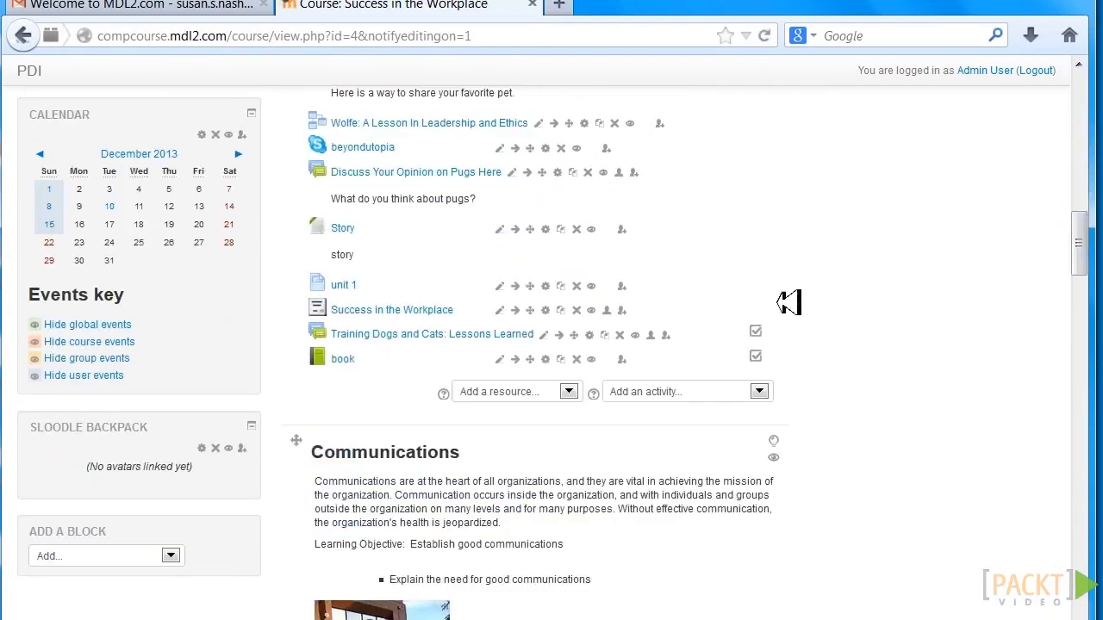
{"action": "left_click", "coordinate": [768, 390]}
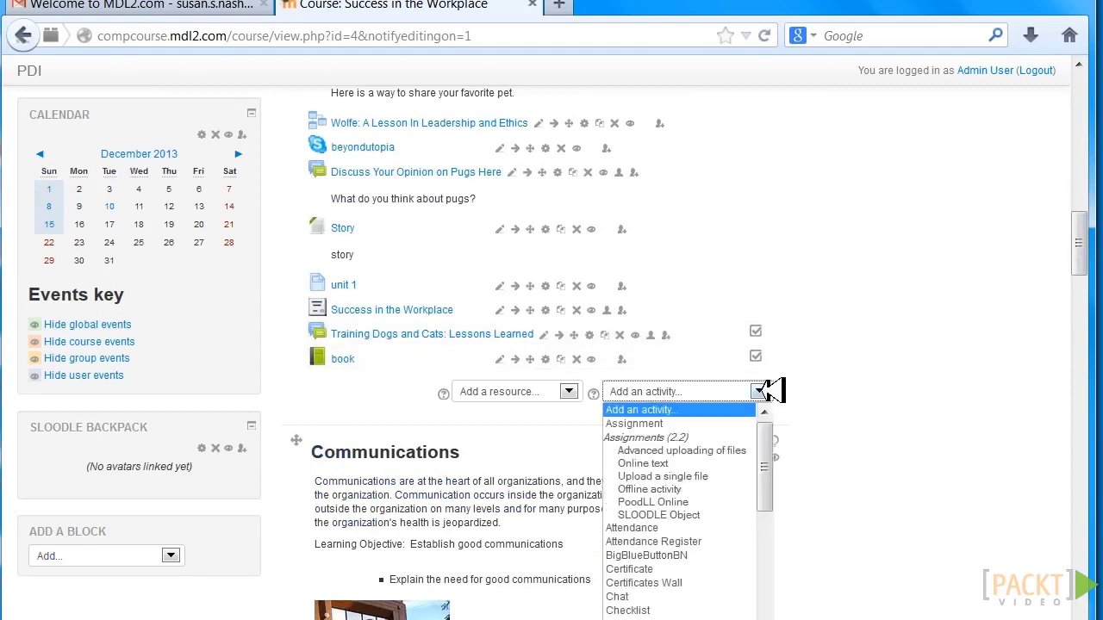
{"action": "left_click_drag", "start_coordinate": [768, 463], "coordinate": [764, 596]}
{"action": "key", "text": "Return"}
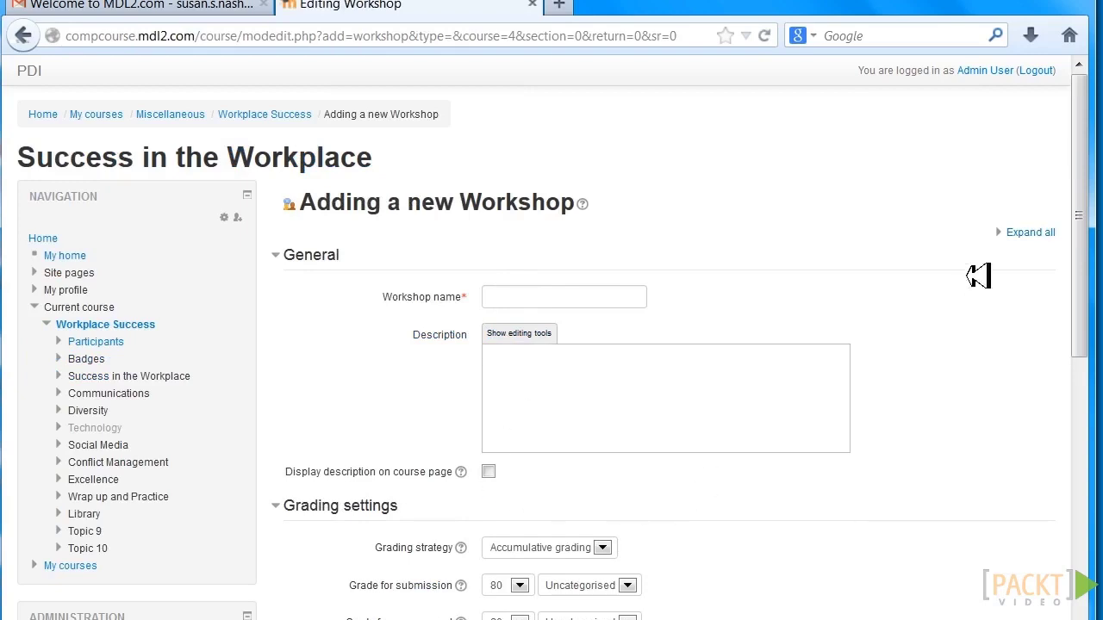
Review the new workshop's general and grading settings, and expand its Submission settings to examine the options
{"action": "scroll", "coordinate": [1091, 233], "scroll_direction": "down", "scroll_amount": 1}
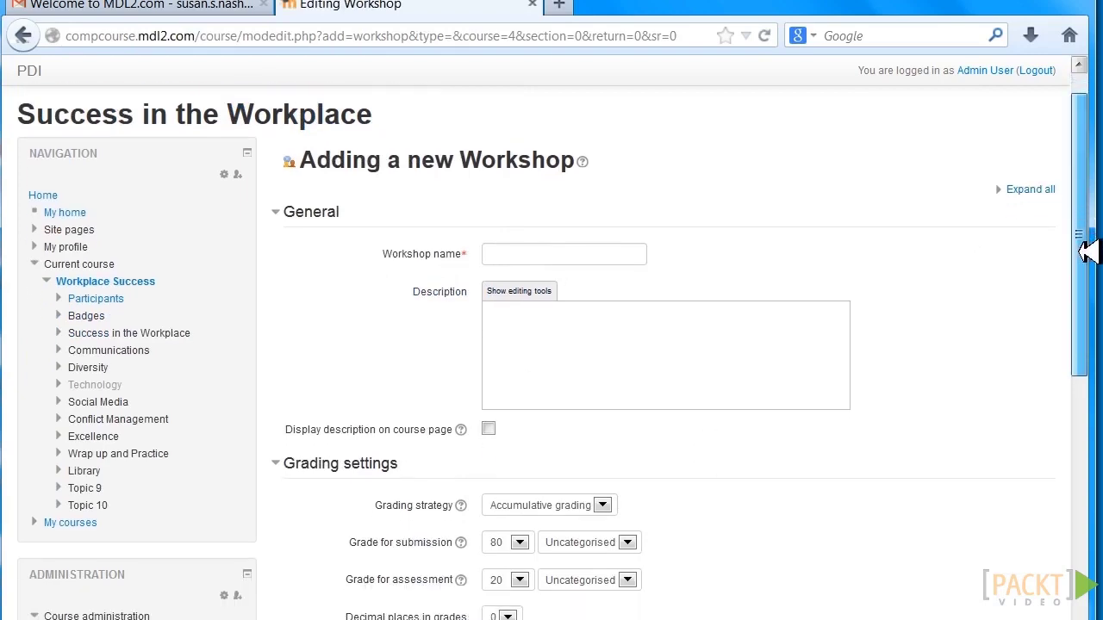
{"action": "scroll", "coordinate": [1085, 269], "scroll_direction": "down", "scroll_amount": 2}
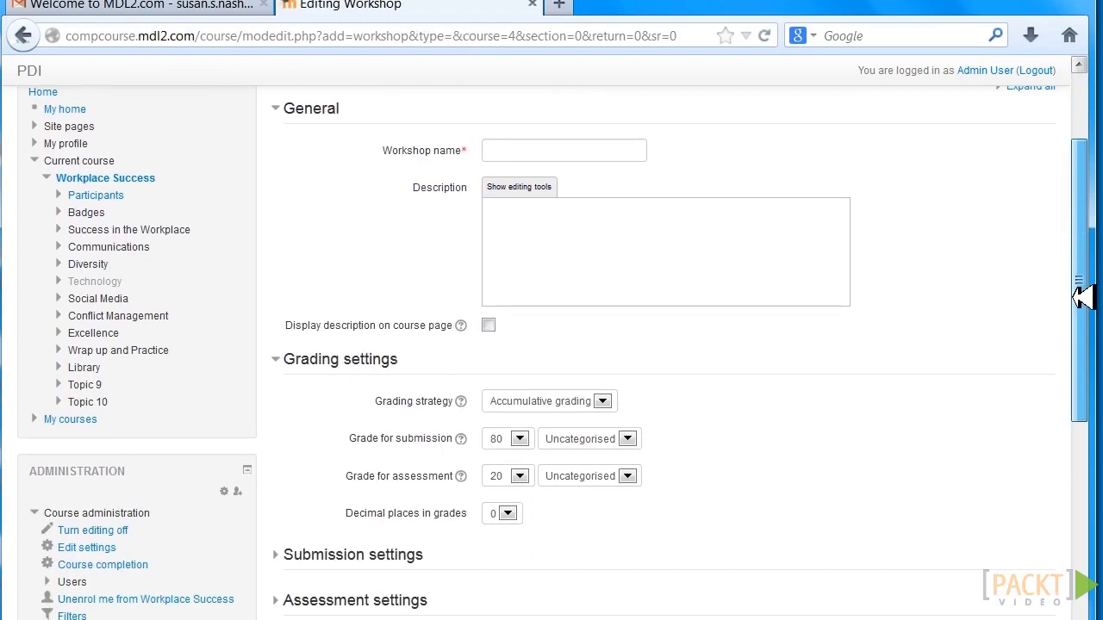
{"action": "left_click_drag", "start_coordinate": [1081, 296], "coordinate": [1084, 336]}
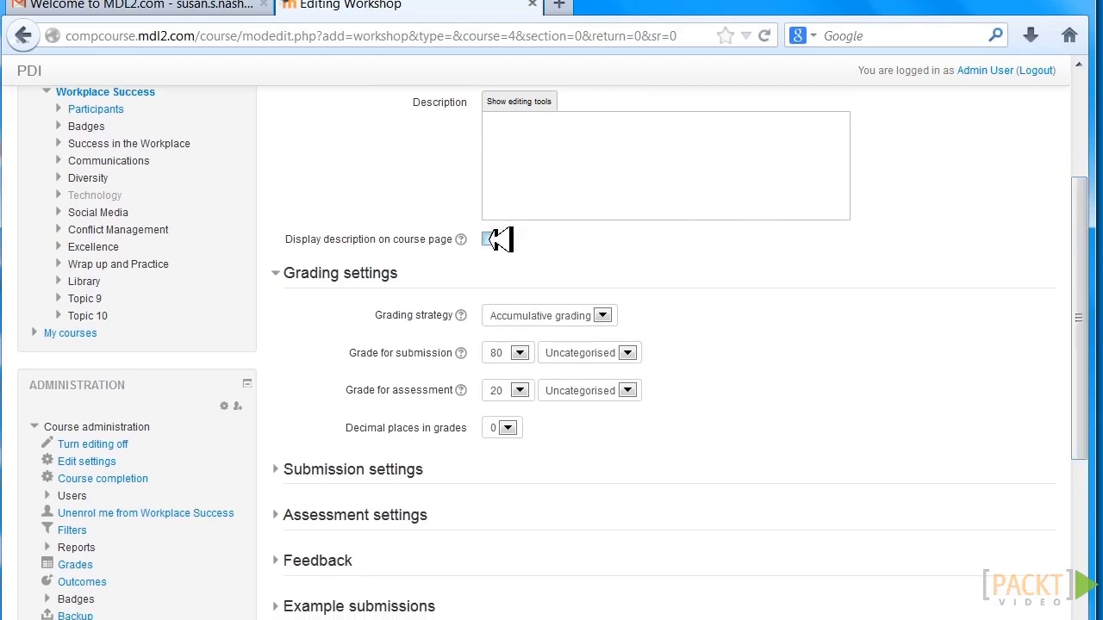
{"action": "left_click", "coordinate": [360, 466]}
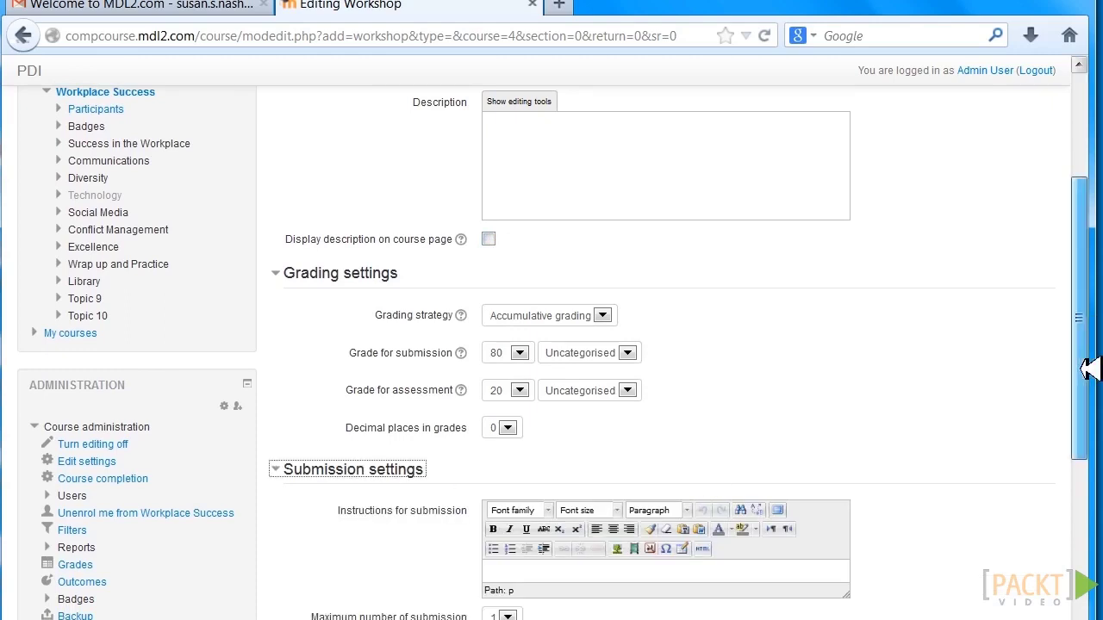
{"action": "left_click_drag", "start_coordinate": [1088, 369], "coordinate": [1070, 570]}
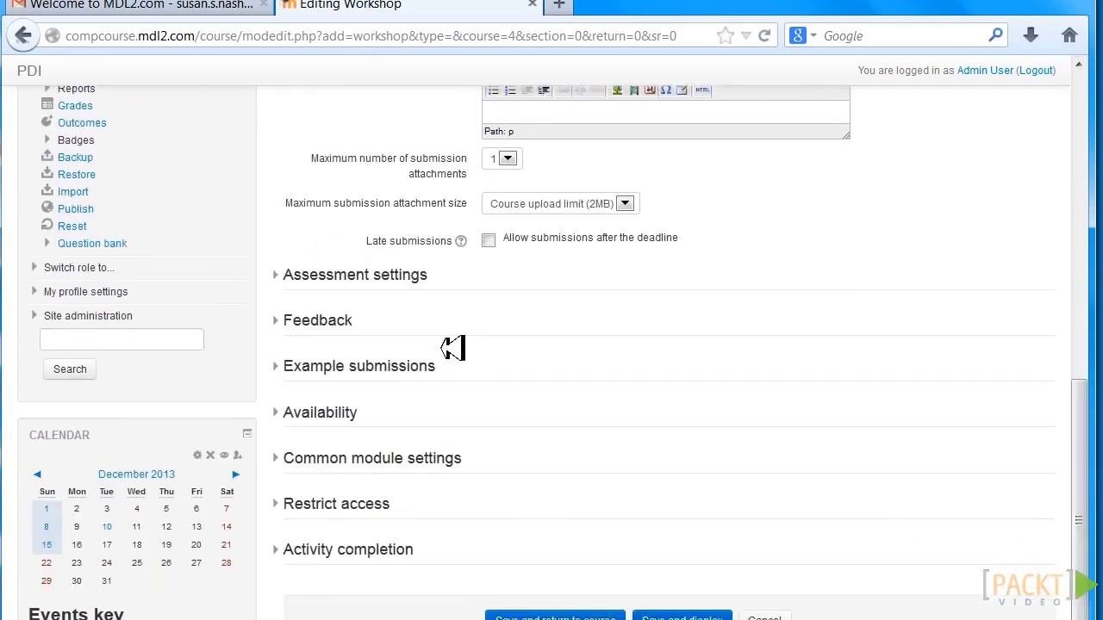